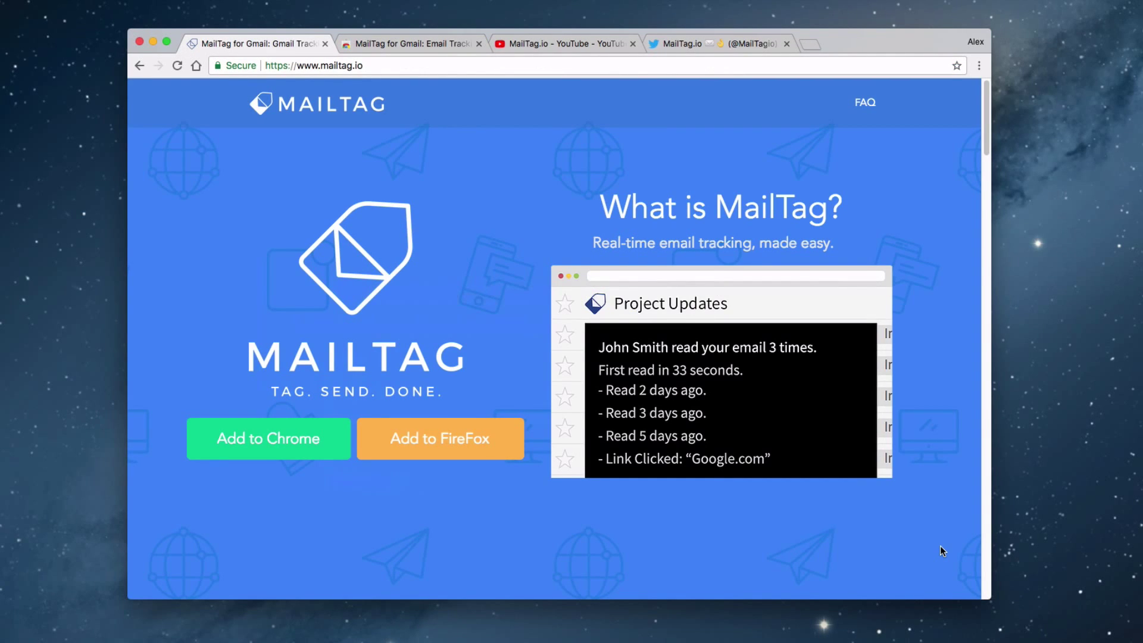
- Switch from mailtag.io to the Web Store tab, back to mailtag.io, then to the Web Store again
{"action": "key", "text": "ctrl+Tab"}
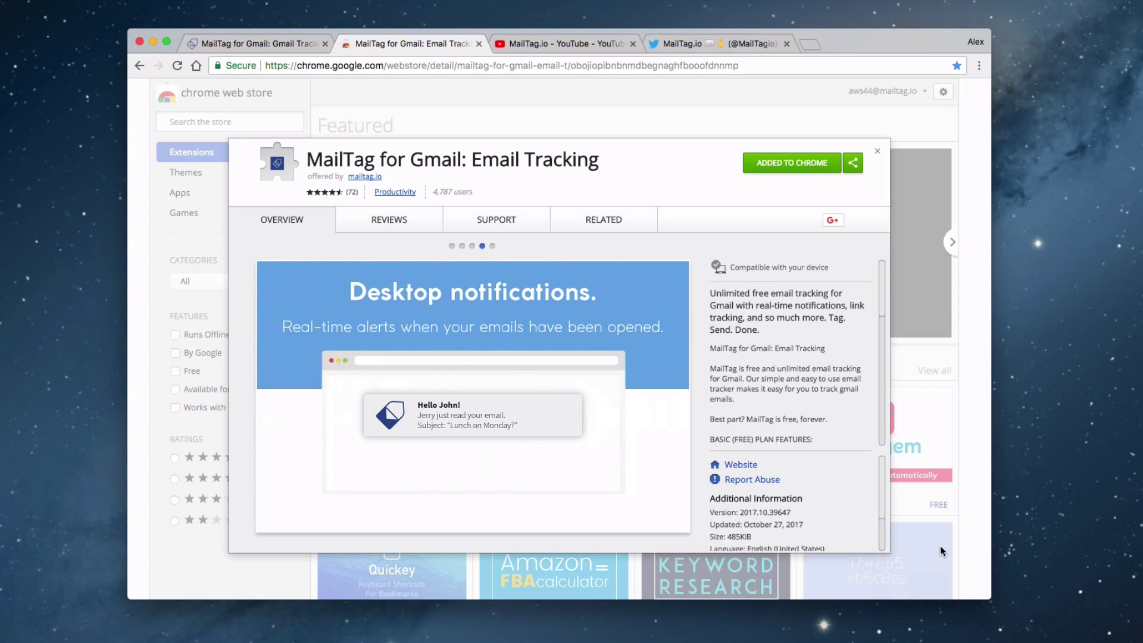
{"action": "key", "text": "ctrl+shift+Tab"}
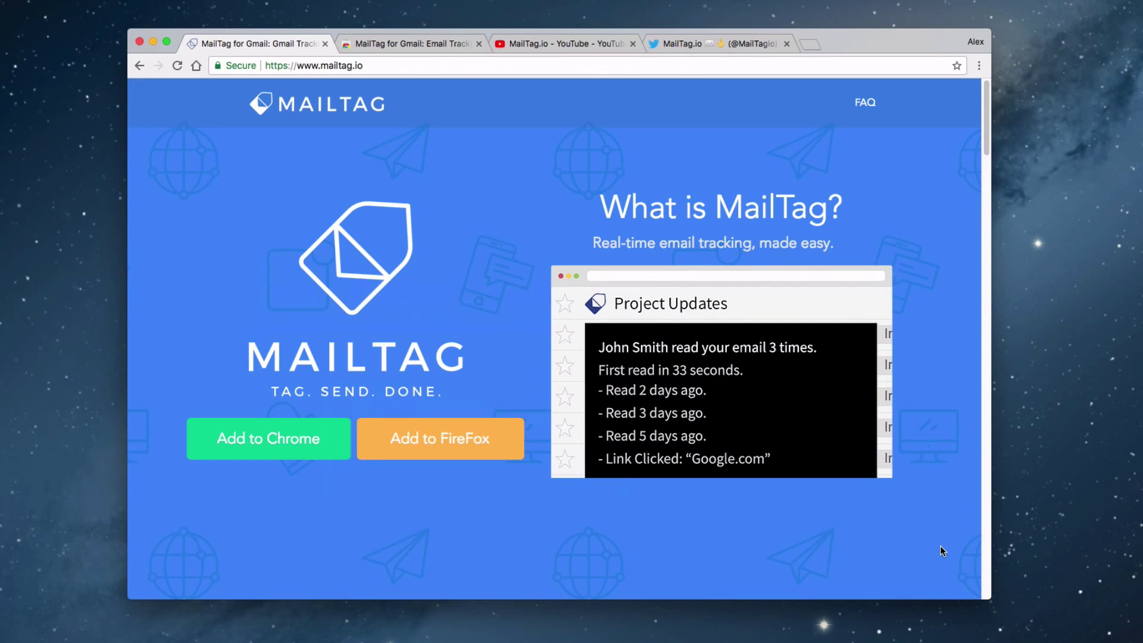
{"action": "key", "text": "ctrl+Tab"}
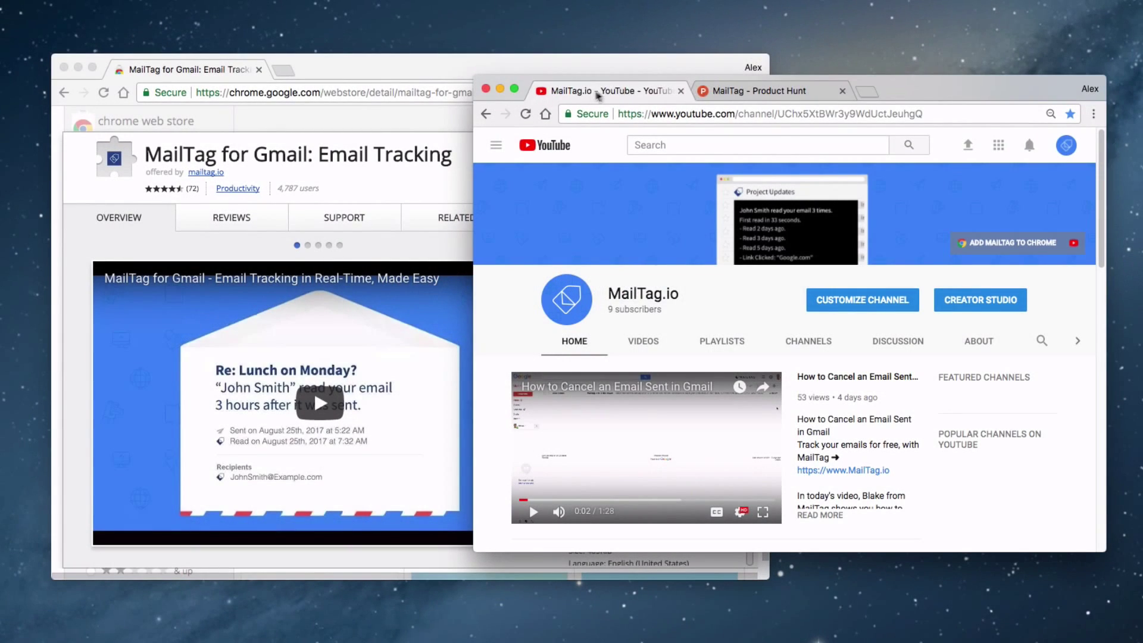
- Move the YouTube tab after Product Hunt and merge the Web Store tab into the YouTube window
{"action": "left_click_drag", "start_coordinate": [616, 90], "coordinate": [737, 95]}
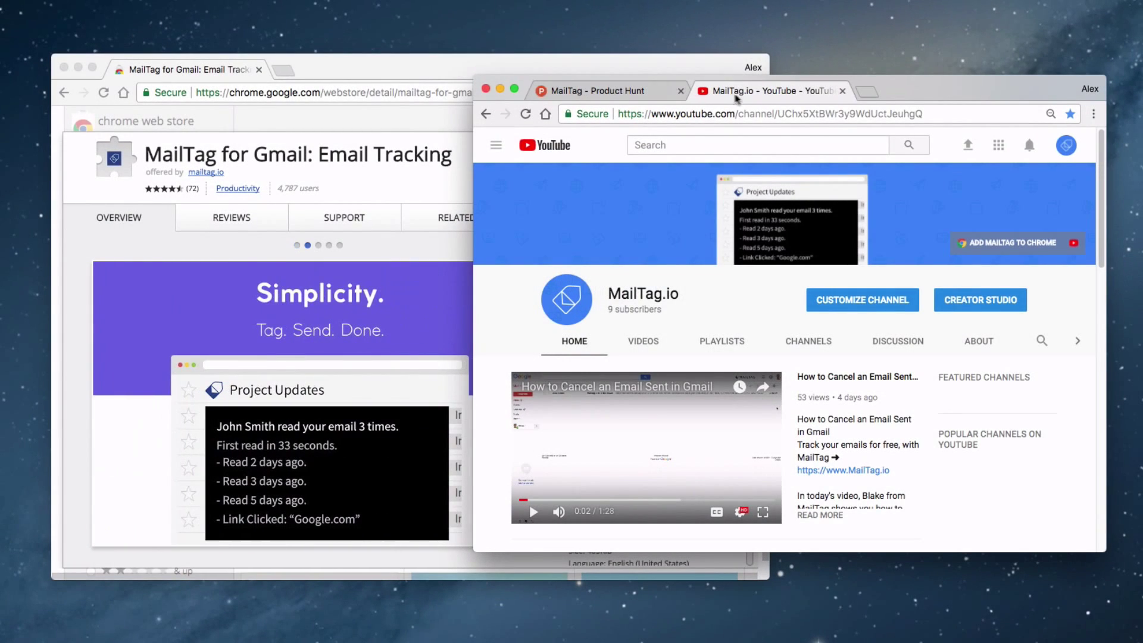
{"action": "left_click", "coordinate": [407, 75]}
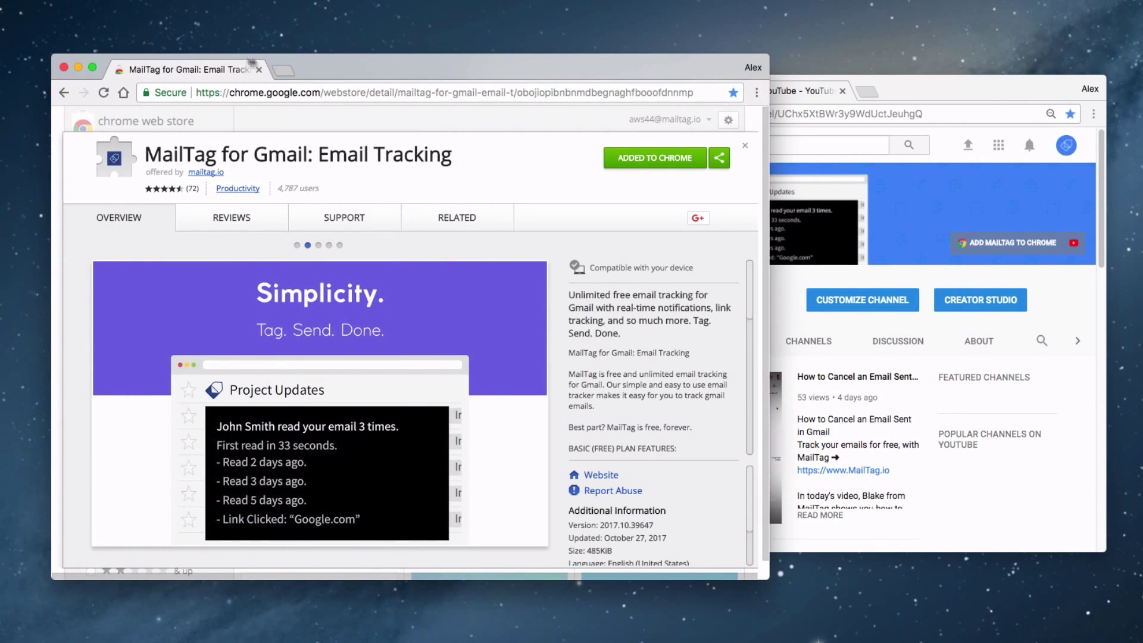
{"action": "left_click_drag", "start_coordinate": [215, 72], "coordinate": [589, 93]}
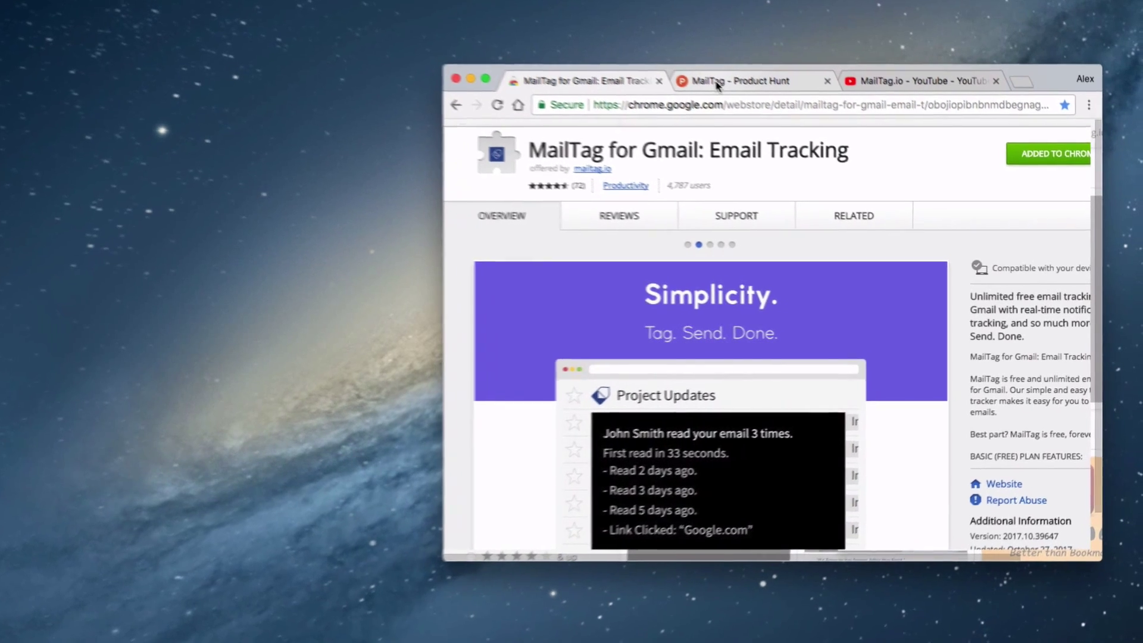
- Select the Product Hunt and Web Store tabs together and drag them into a new window
{"action": "left_click", "coordinate": [731, 92]}
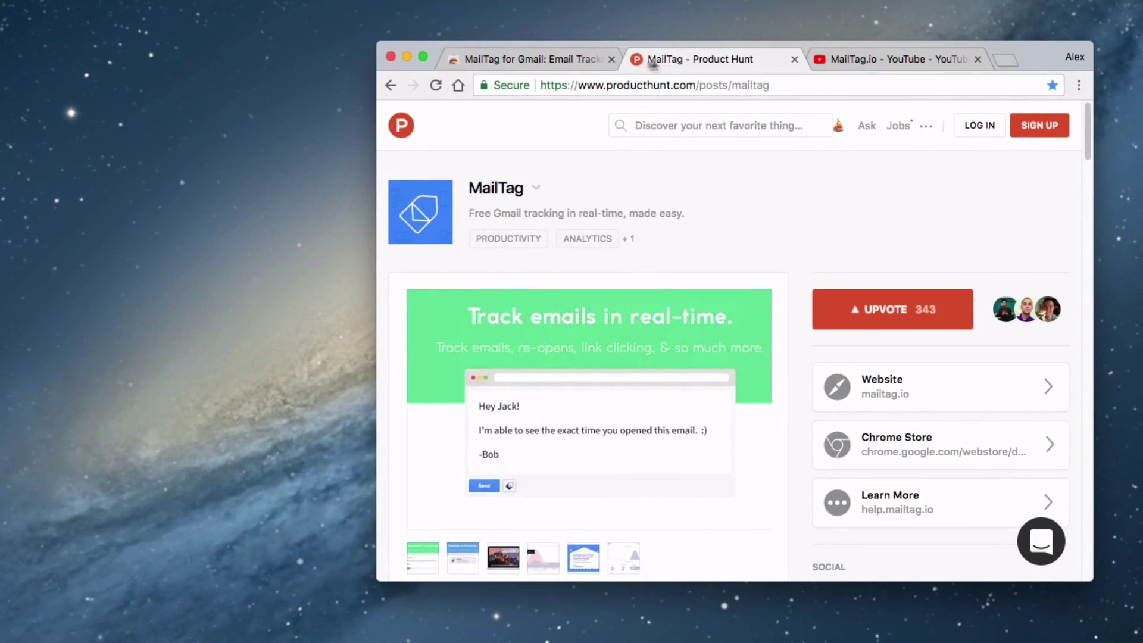
{"action": "left_click", "coordinate": [506, 58]}
{"action": "left_click_drag", "start_coordinate": [534, 53], "coordinate": [348, 94]}
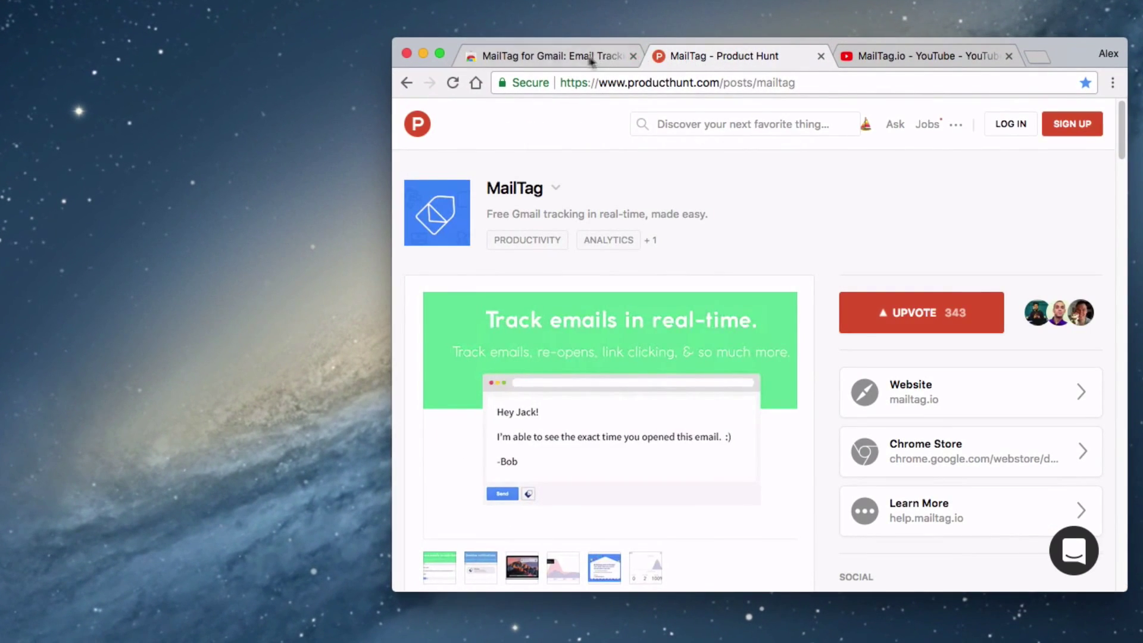
{"action": "left_click", "coordinate": [587, 60]}
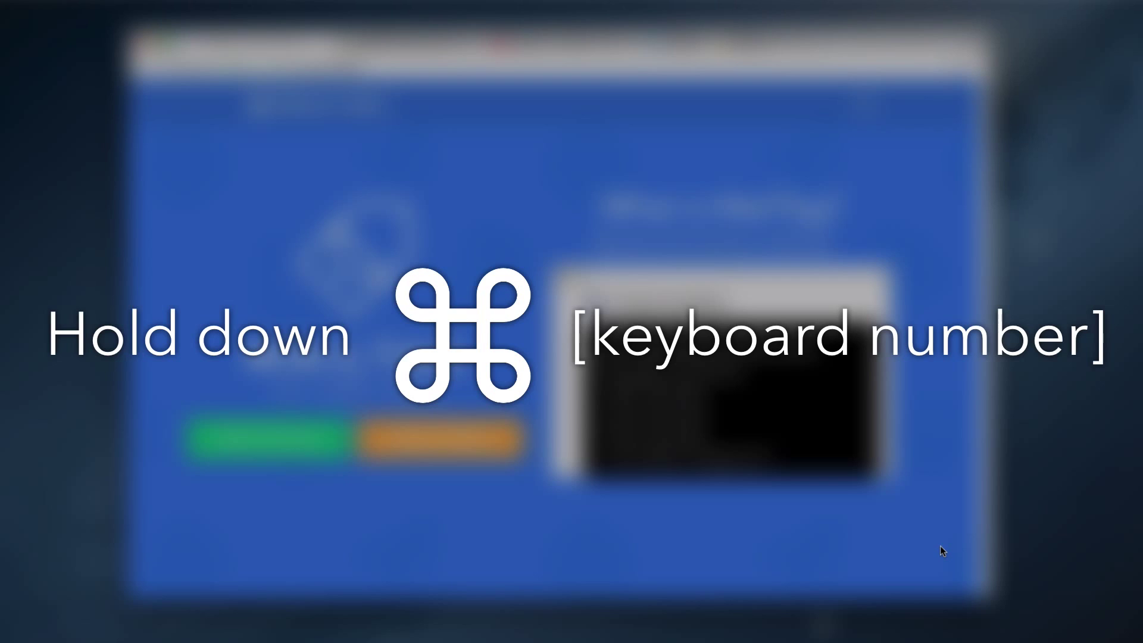
- Use Cmd+1 through Cmd+4 to visit mailtag.io, Web Store, YouTube and Twitter, ending on Twitter
{"action": "key", "text": "super+2"}
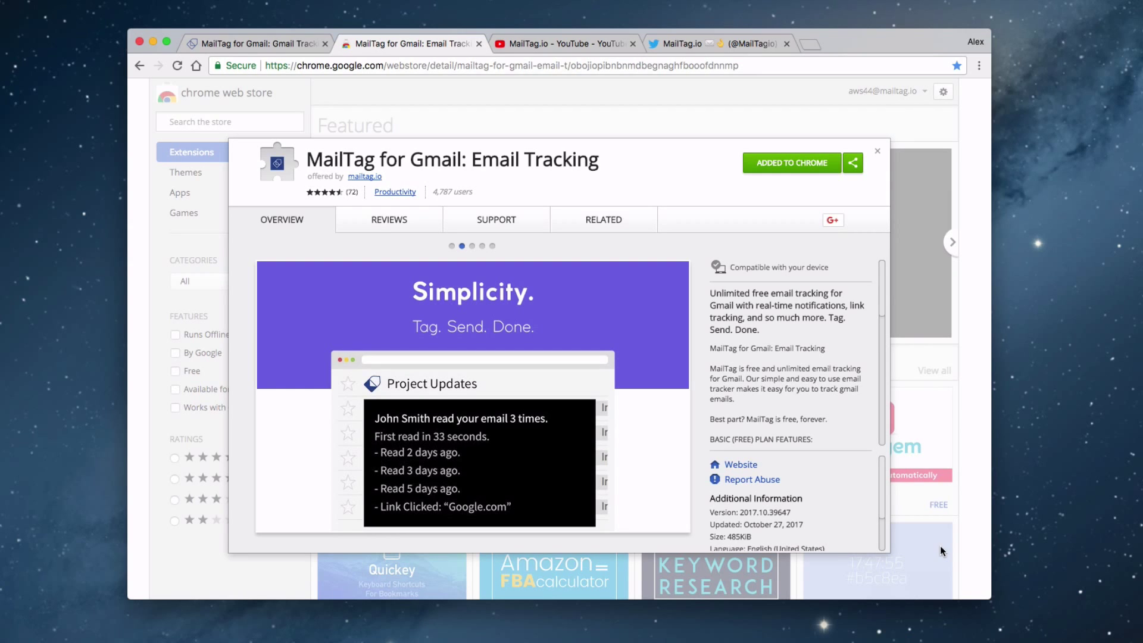
{"action": "key", "text": "super+1"}
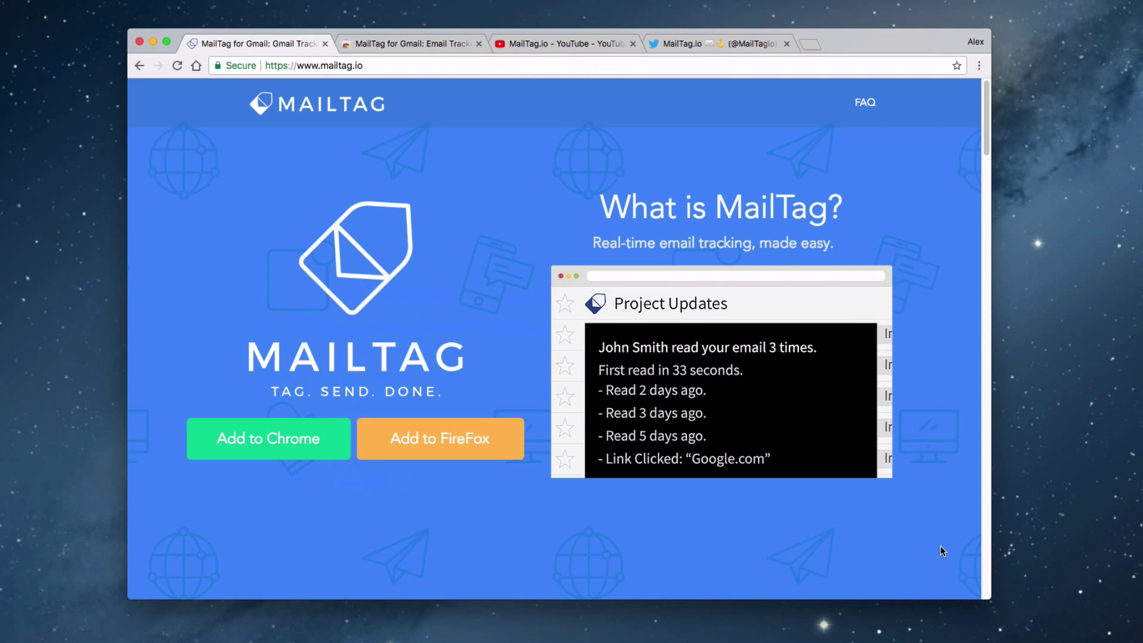
{"action": "key", "text": "super+2"}
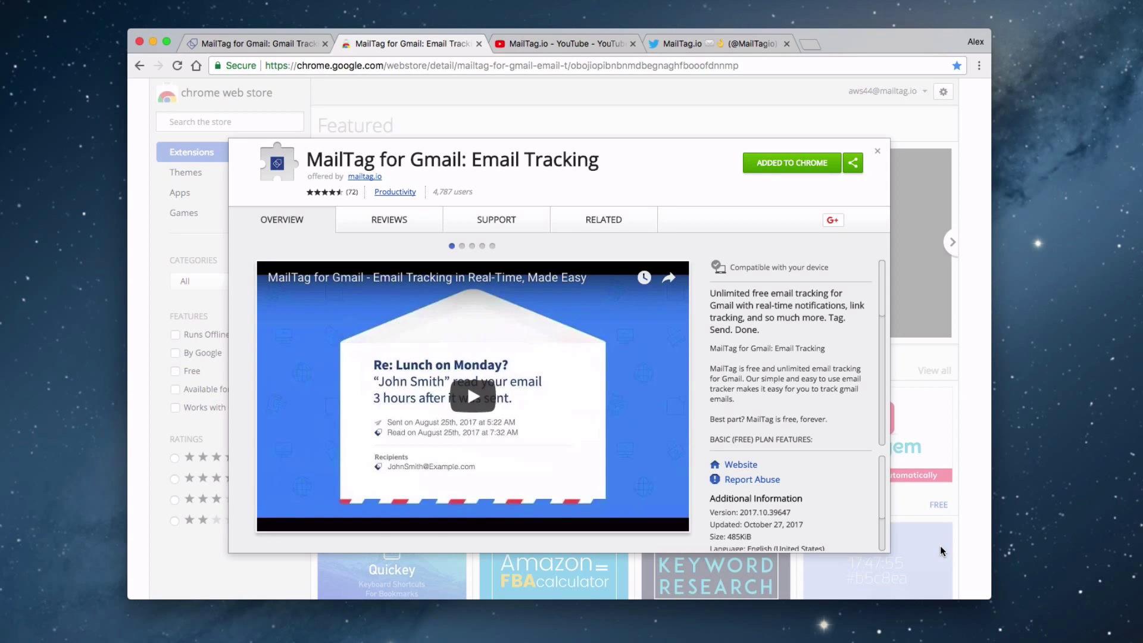
{"action": "key", "text": "super+3"}
{"action": "key", "text": "super+4"}
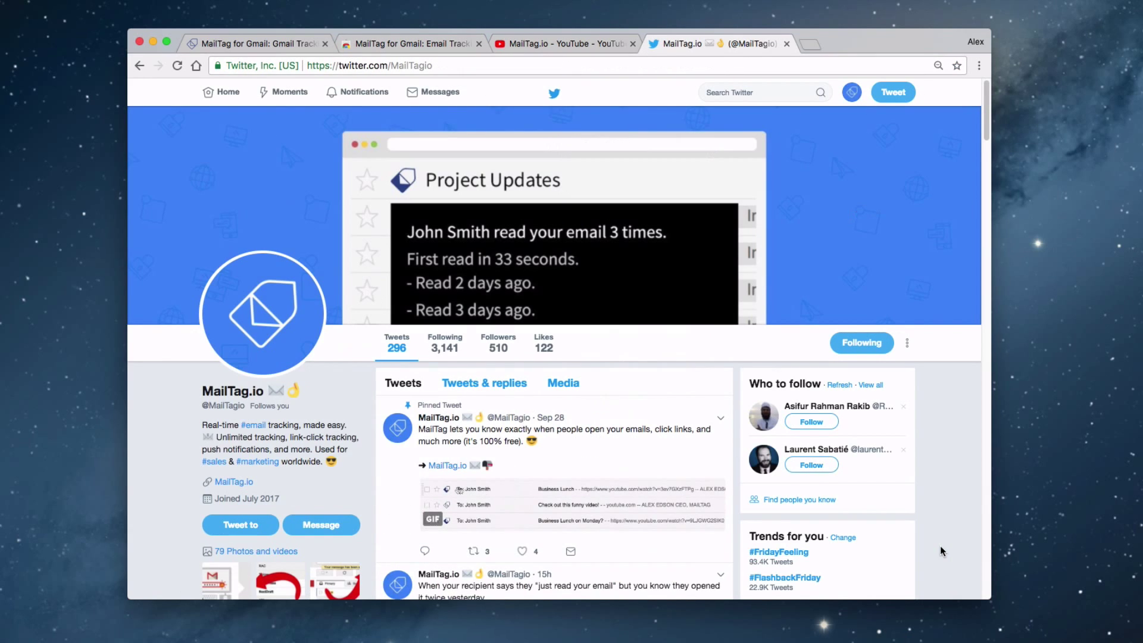
{"action": "key", "text": "super+1"}
{"action": "key", "text": "super+2"}
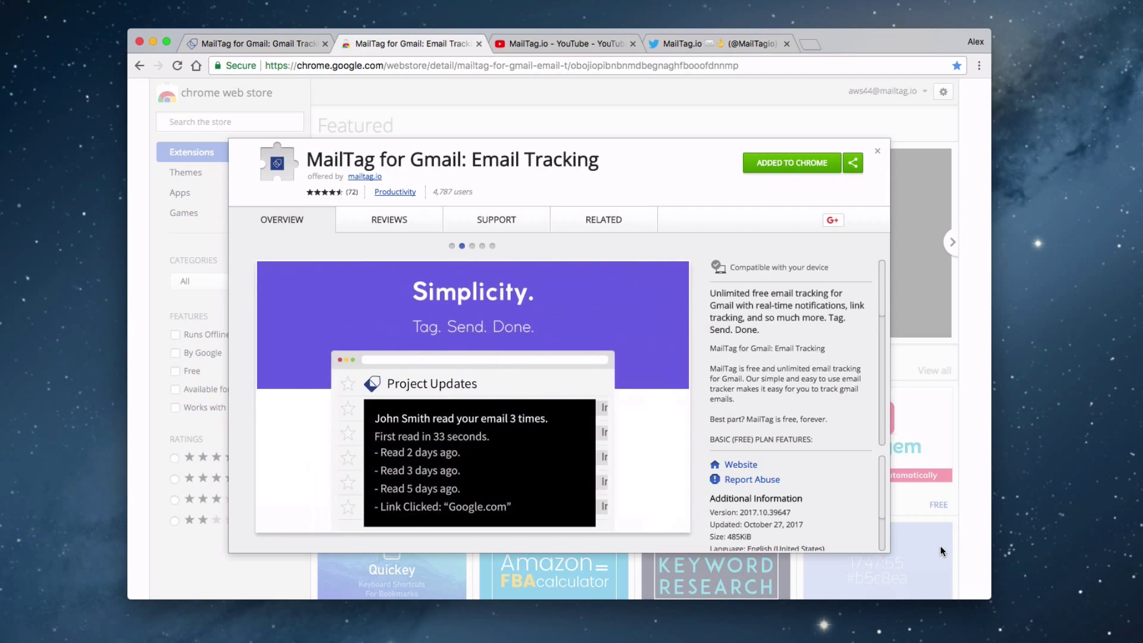
{"action": "key", "text": "super+3"}
{"action": "key", "text": "super+4"}
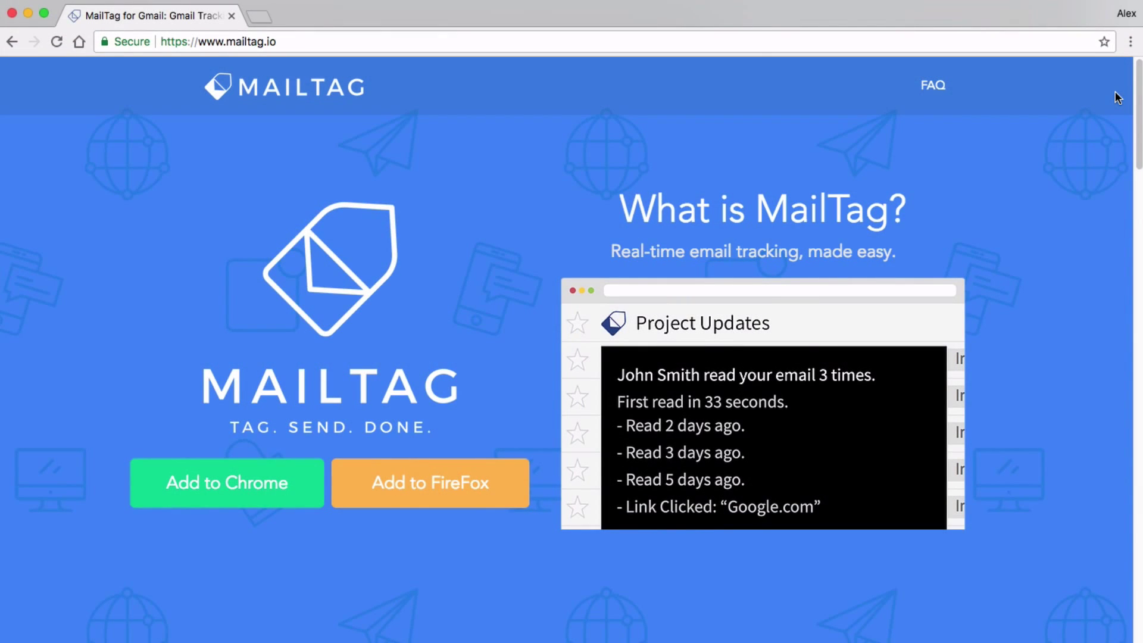
- Page down with the spacebar past the Dashboard, Push Notifications and Gmail Tracker sections to Get Started Today
{"action": "key", "text": "space"}
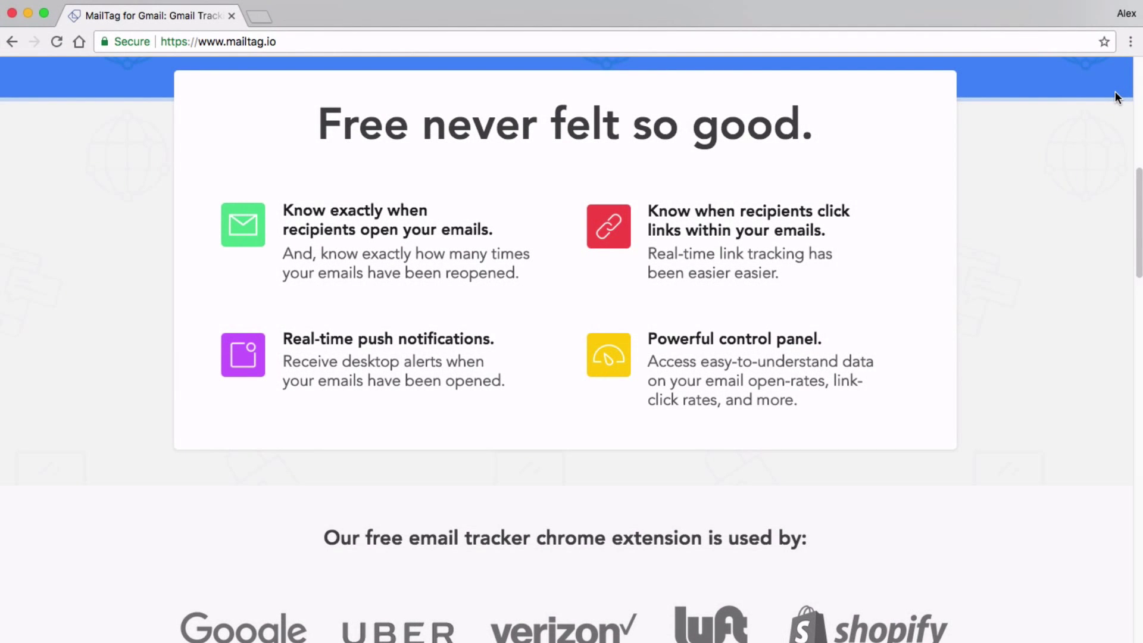
{"action": "key", "text": "space"}
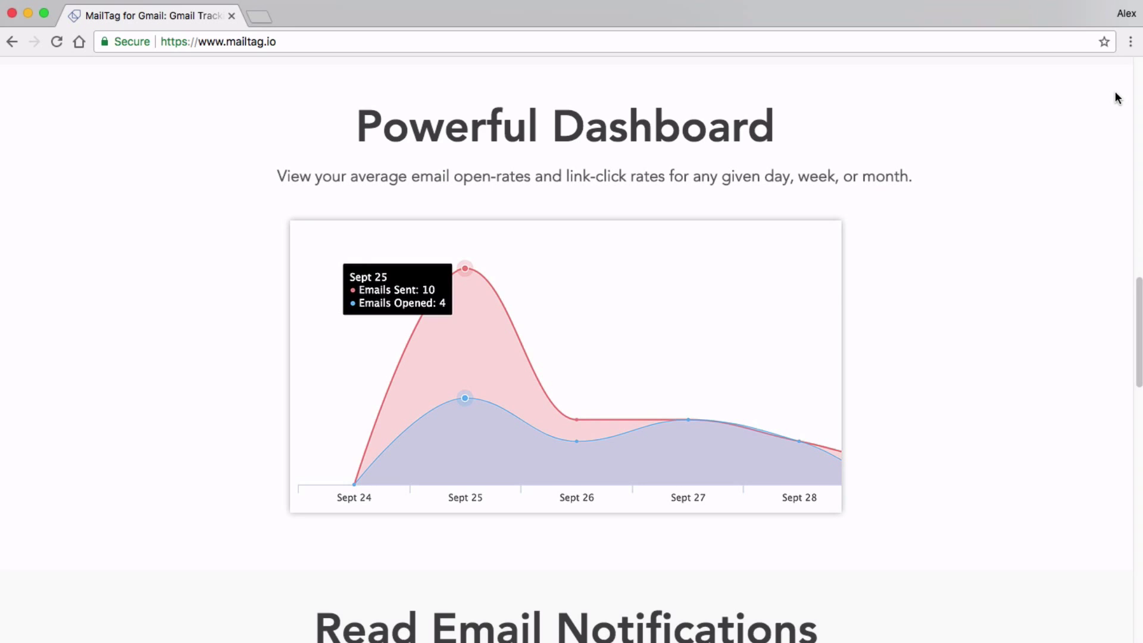
{"action": "key", "text": "space"}
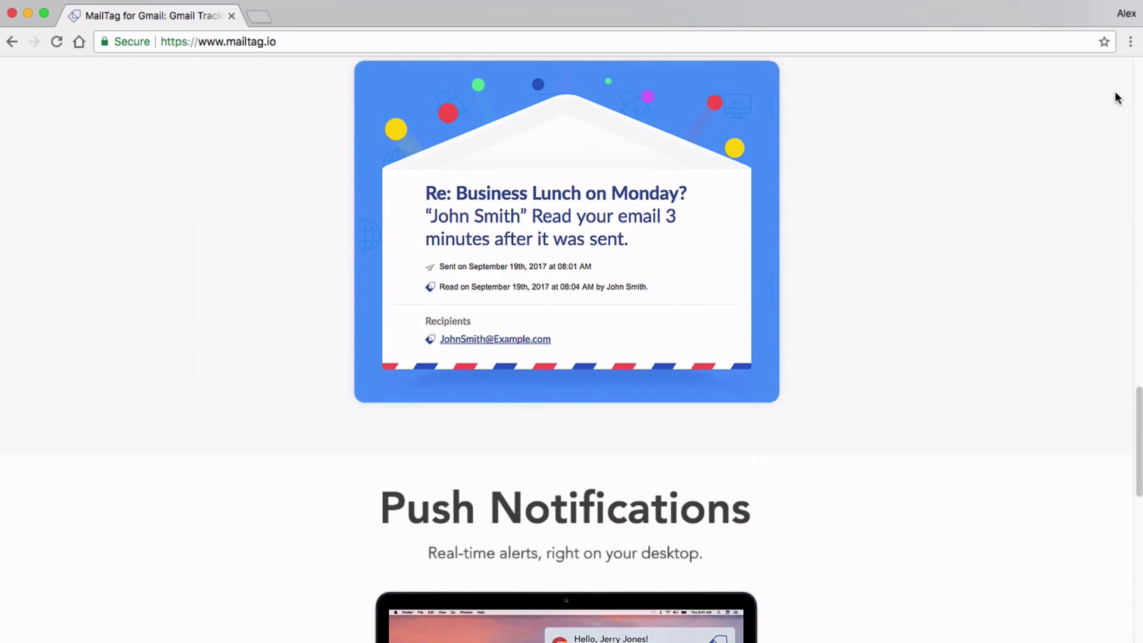
{"action": "key", "text": "space"}
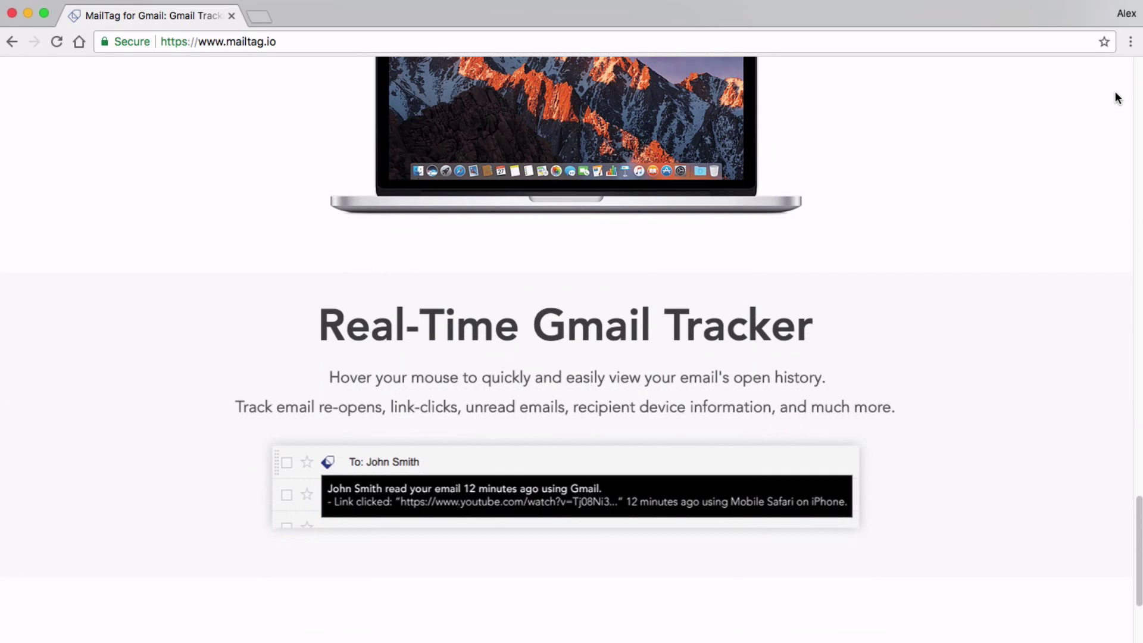
{"action": "key", "text": "space"}
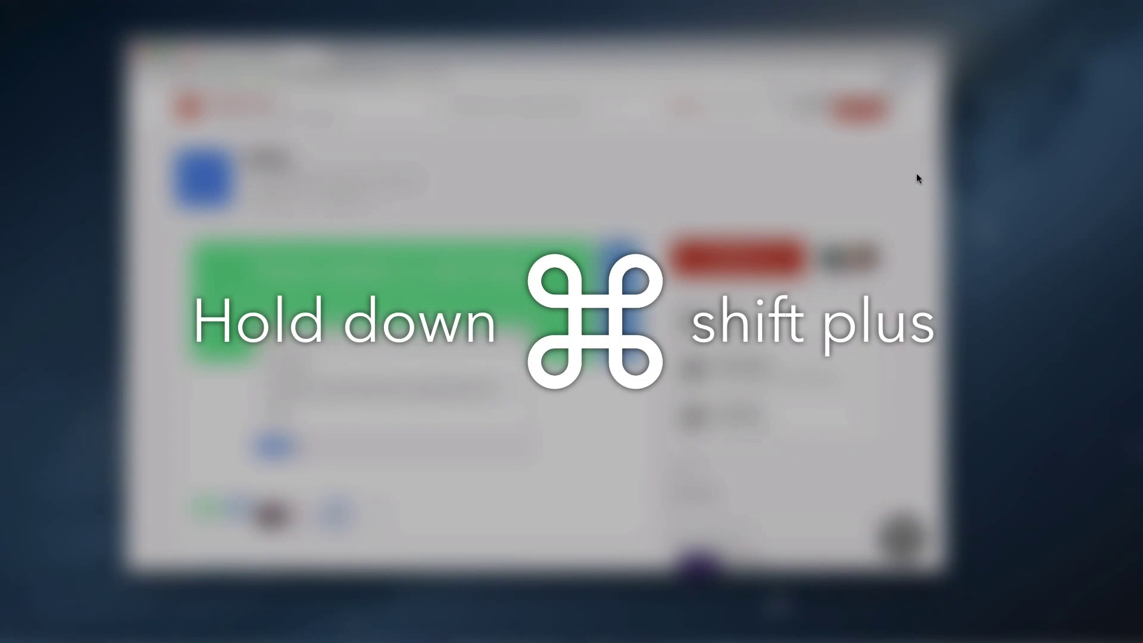
- Zoom the Product Hunt page to 110%, back to normal, then up to 175%
{"action": "key", "text": "super+shift+plus"}
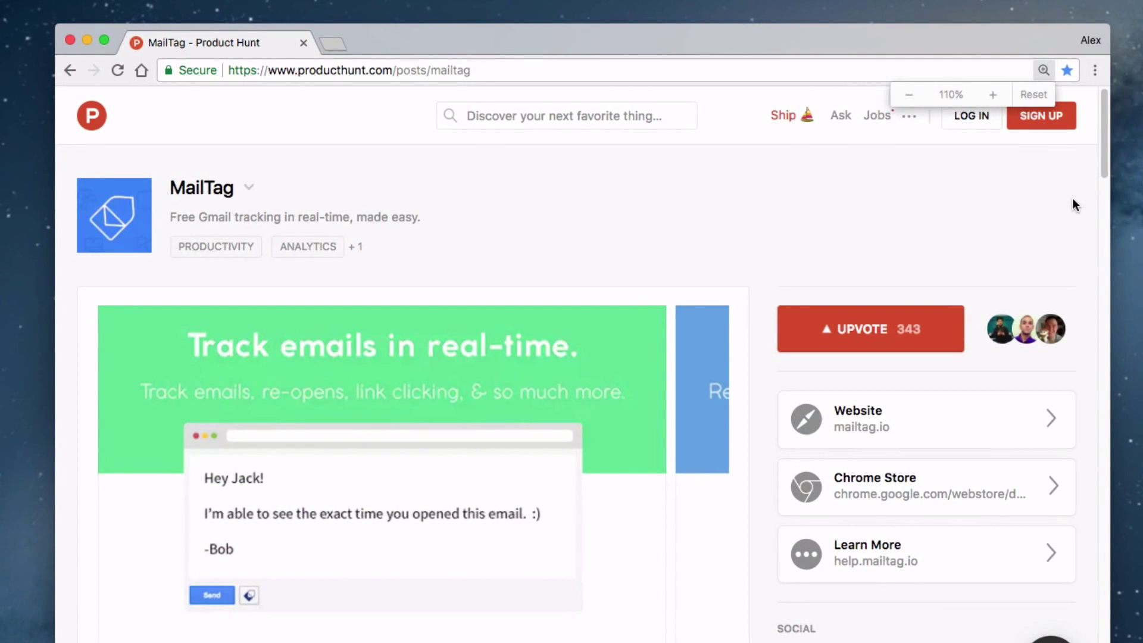
{"action": "key", "text": "super+minus"}
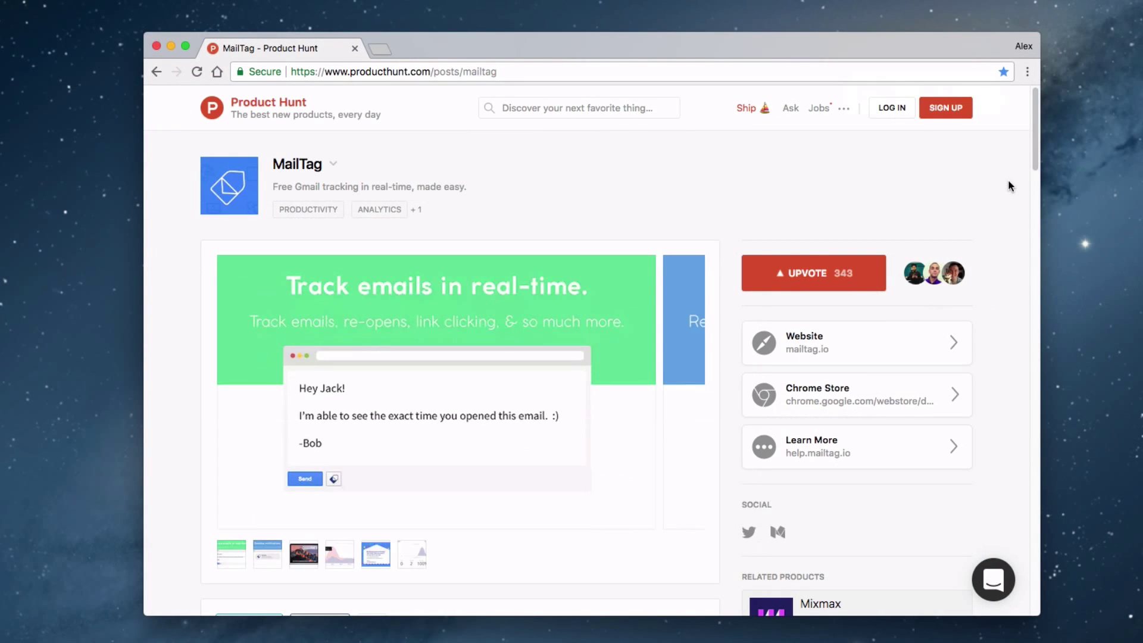
{"action": "key", "text": "super+shift+plus"}
{"action": "key", "text": "super+shift+plus"}
{"action": "key", "text": "super+shift+plus"}
{"action": "key", "text": "super+shift+plus"}
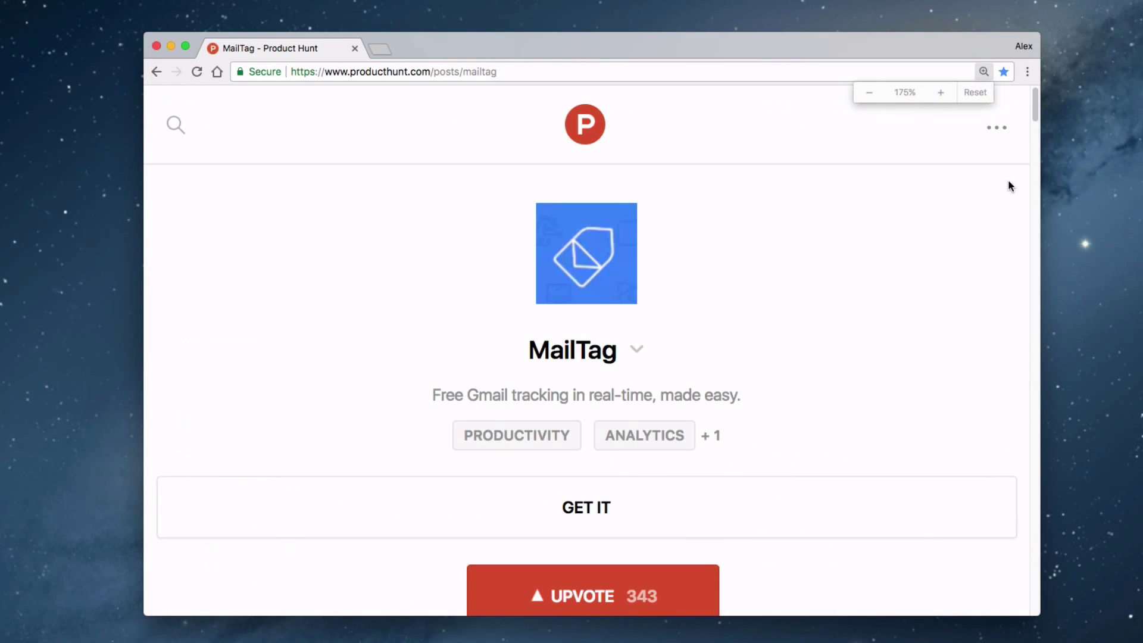
- Reset zoom to 100%, shrink it below normal, then step it back up to 110%
{"action": "key", "text": "super+0"}
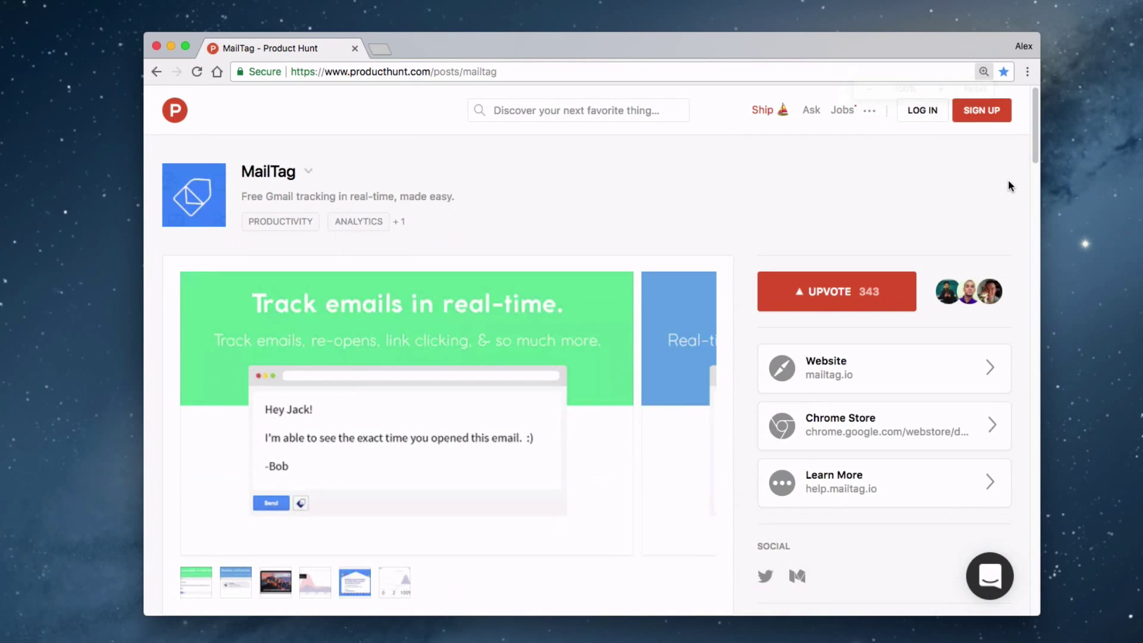
{"action": "key", "text": "super+minus"}
{"action": "key", "text": "super+minus"}
{"action": "key", "text": "super+minus"}
{"action": "key", "text": "super+shift+plus"}
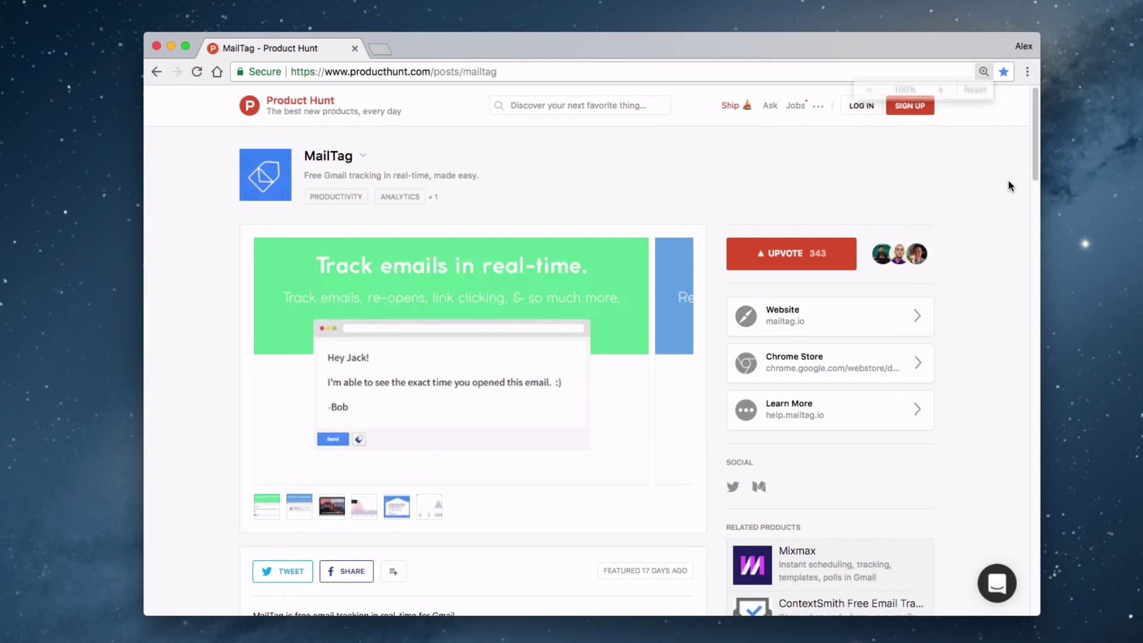
{"action": "key", "text": "super+minus"}
{"action": "key", "text": "super+shift+plus"}
{"action": "key", "text": "super+shift+plus"}
{"action": "key", "text": "super+minus"}
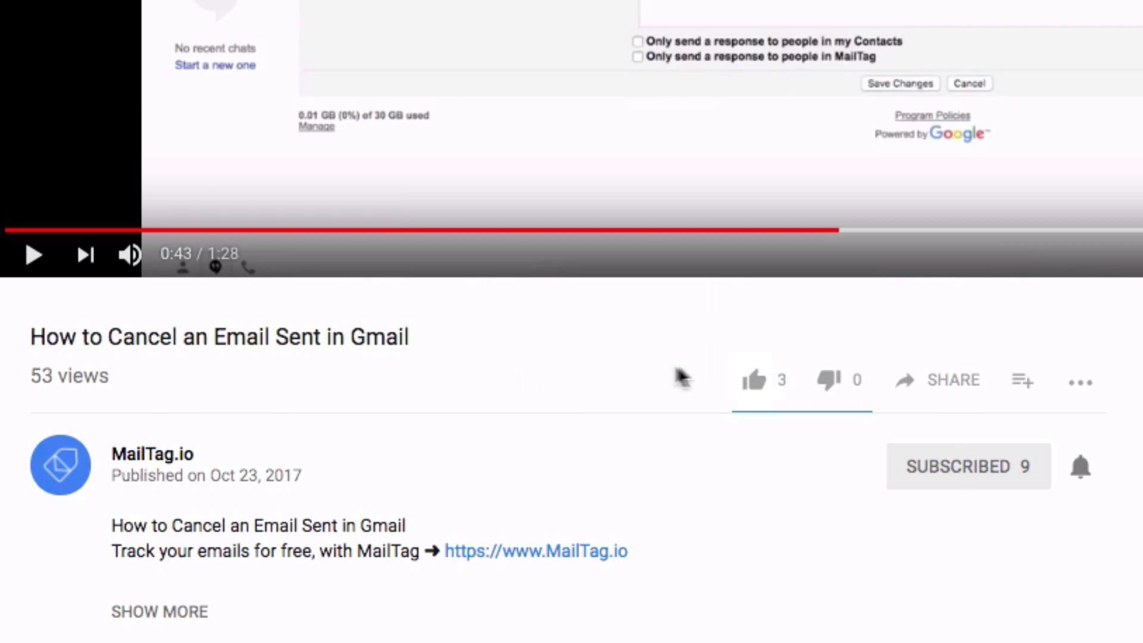
- Thumbs-up the How to Cancel an Email video and subscribe to MailTag.io, bringing subscribers to 3
{"action": "left_click", "coordinate": [748, 380]}
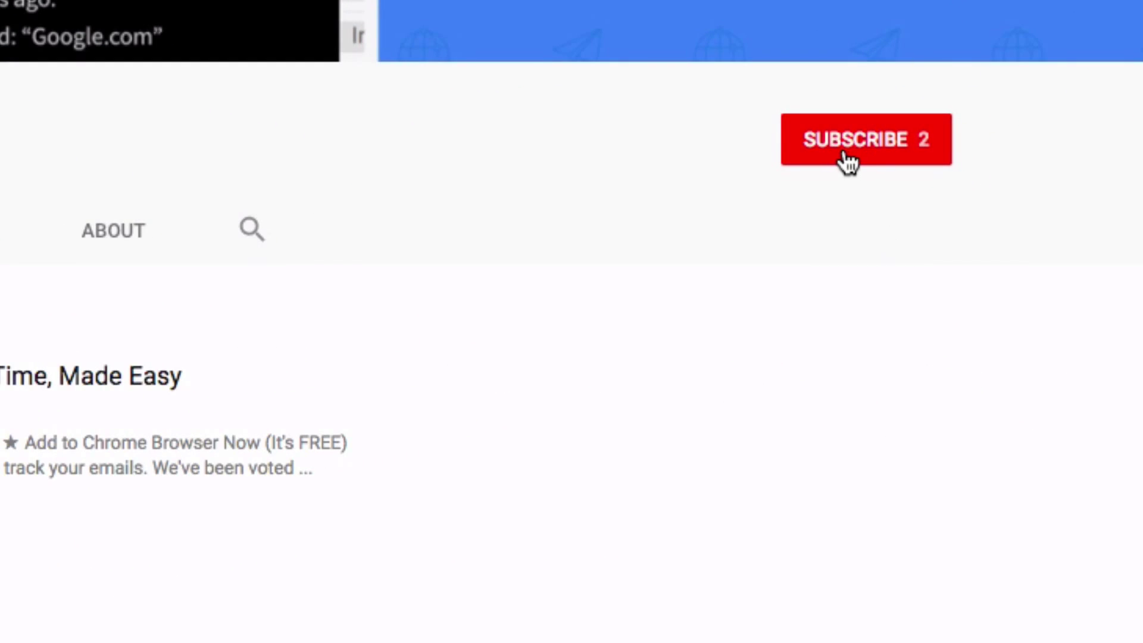
{"action": "left_click", "coordinate": [847, 161]}
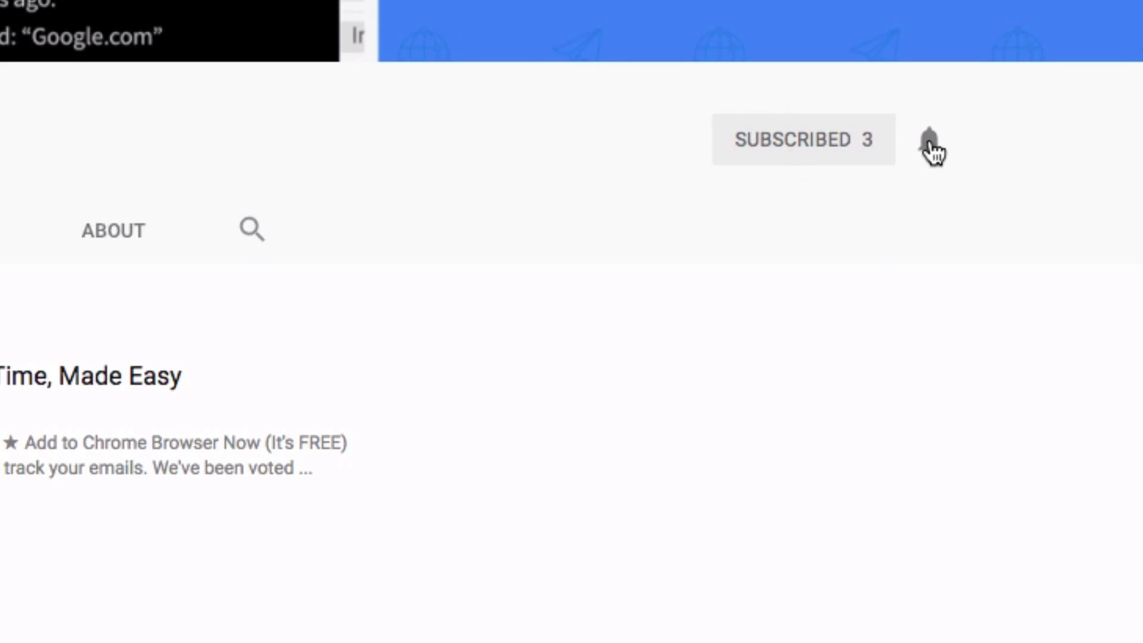